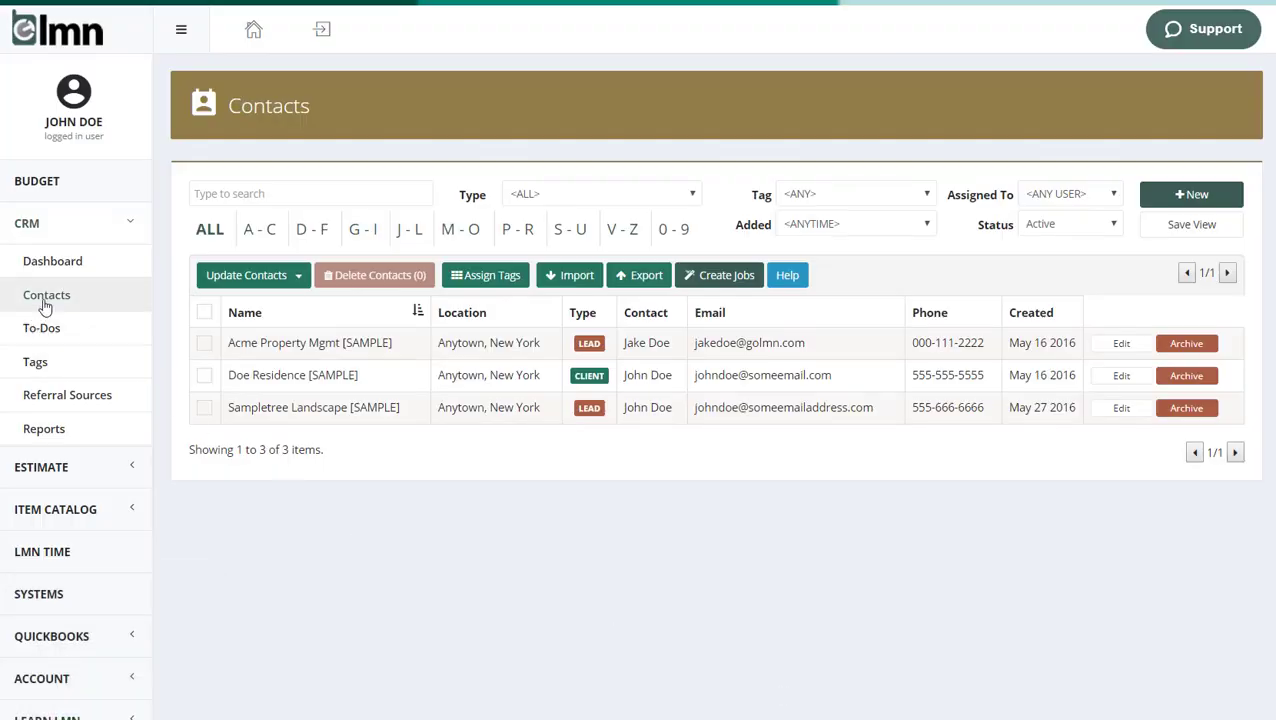
- Collapse and re-expand the CRM sidebar section, keeping the three-contact Contacts list in view
click(31, 224)
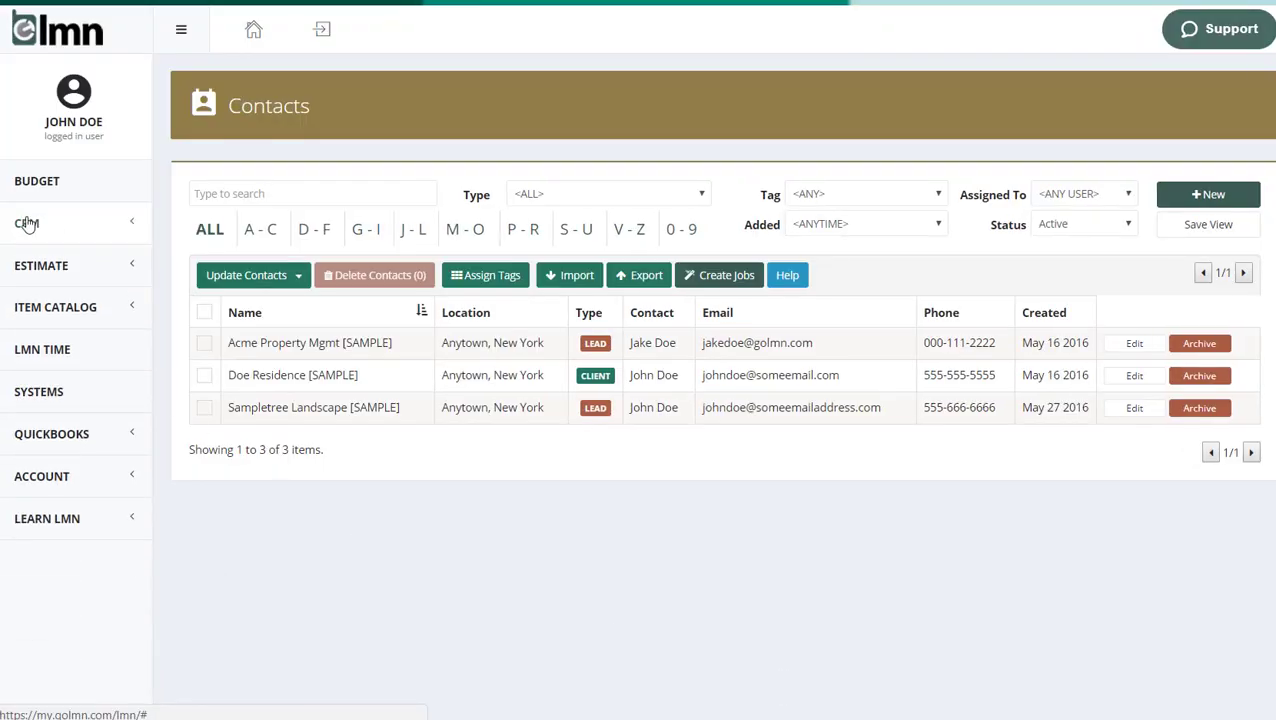
click(30, 230)
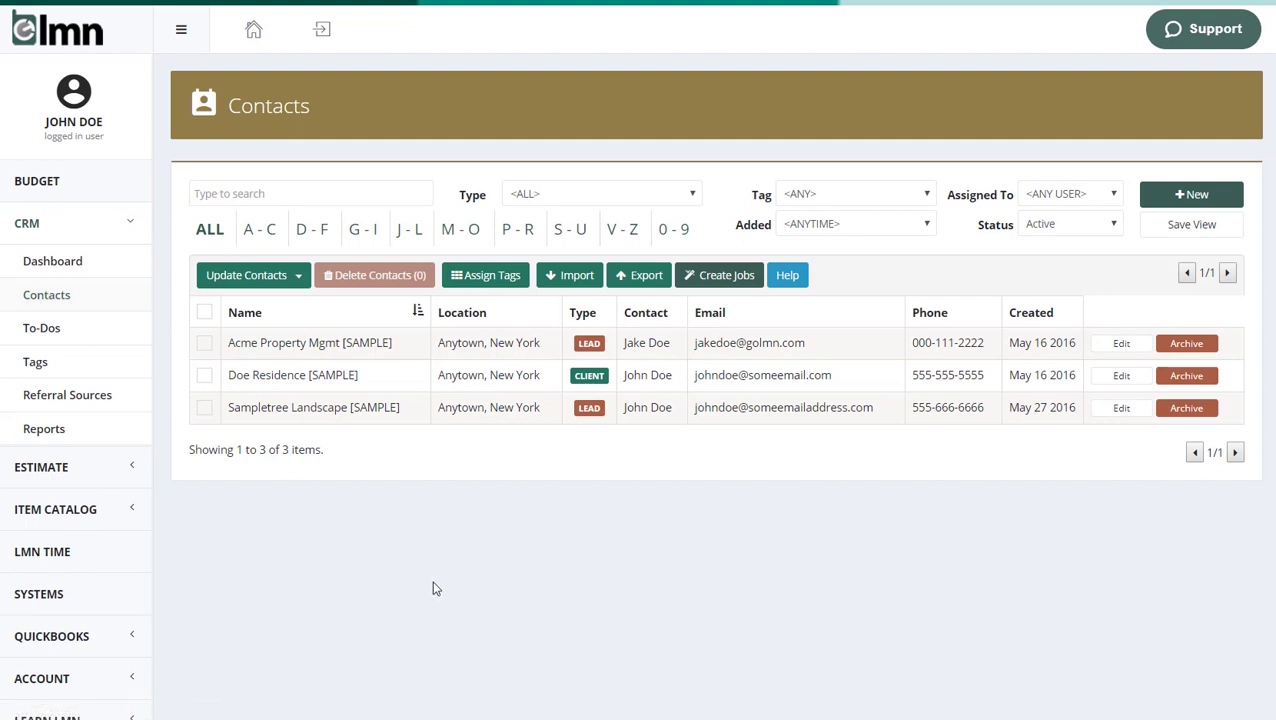
- Open Acme Property Mgmt and change Address 1 to 100 Dundas Street West via the address suggestion
click(338, 342)
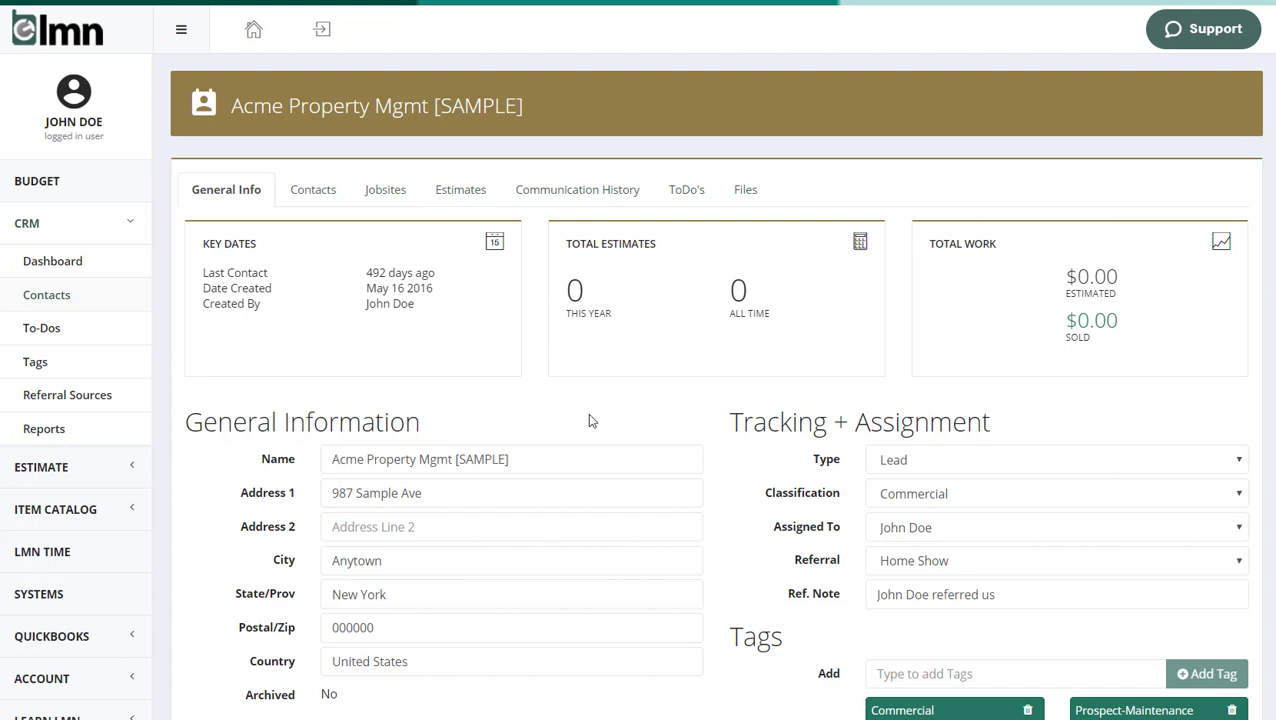
scroll(572, 438, down, 2)
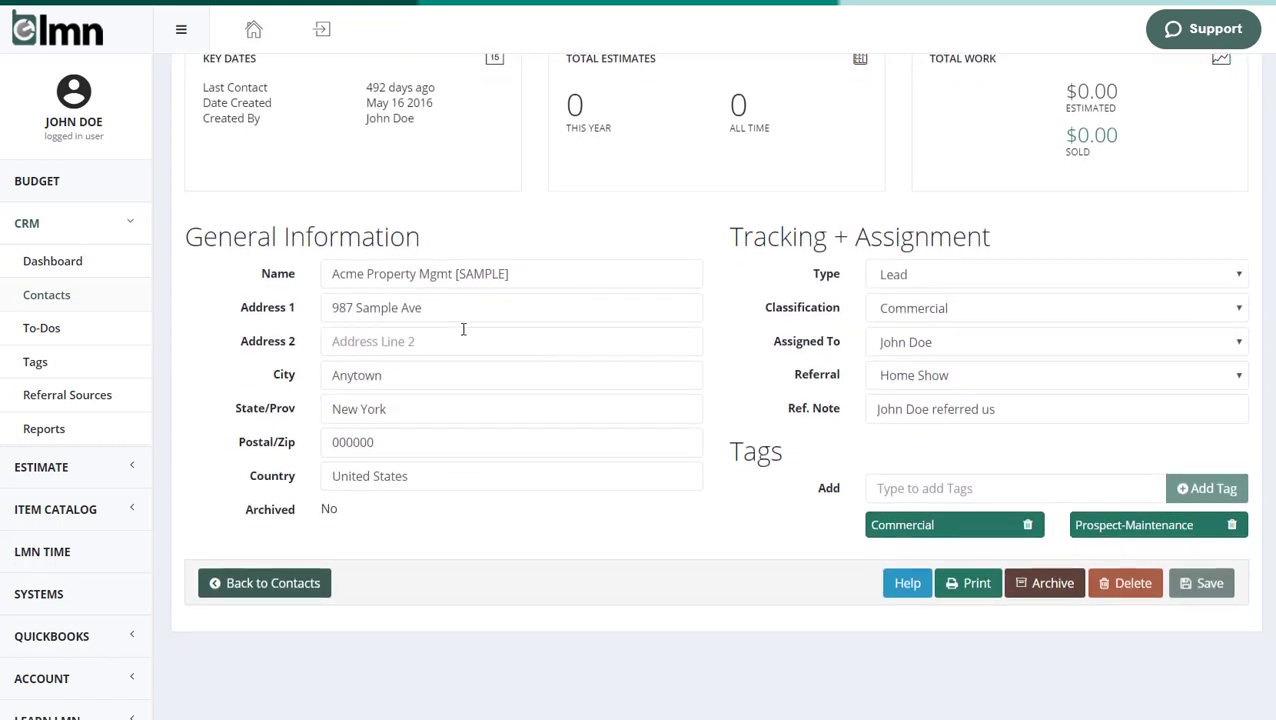
drag(469, 309, 297, 315)
text(100 dundas st)
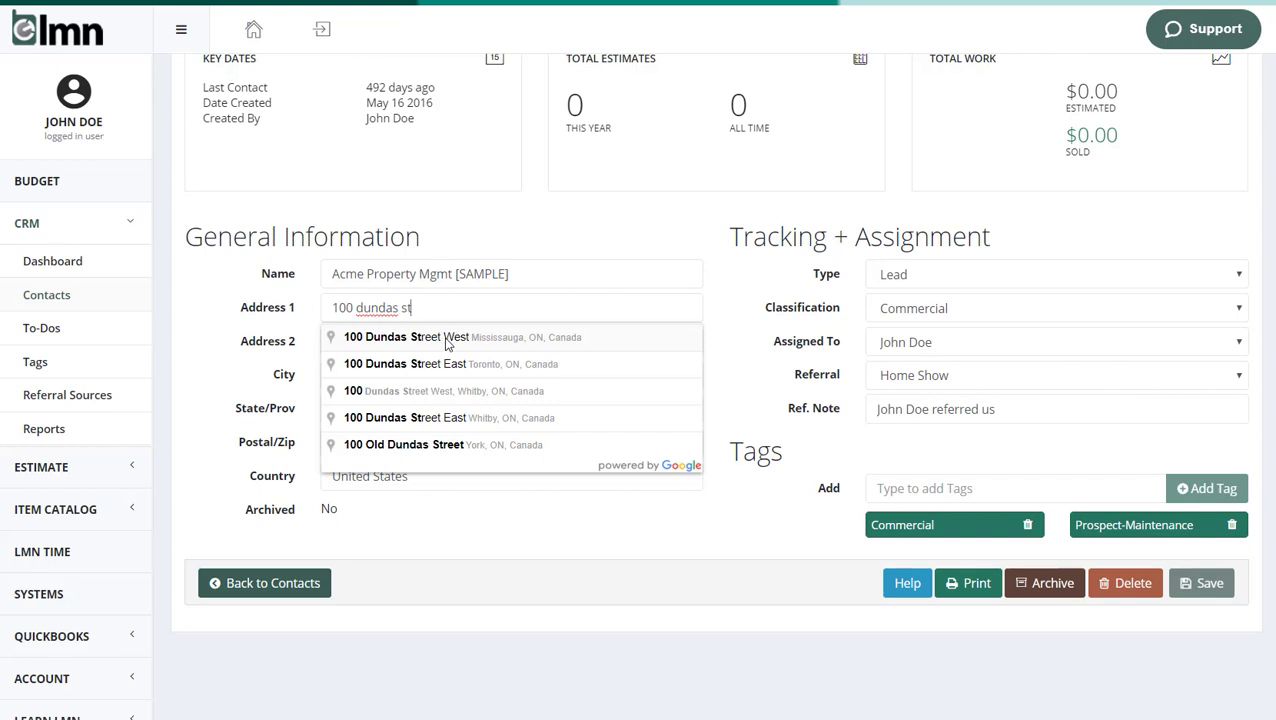
click(445, 338)
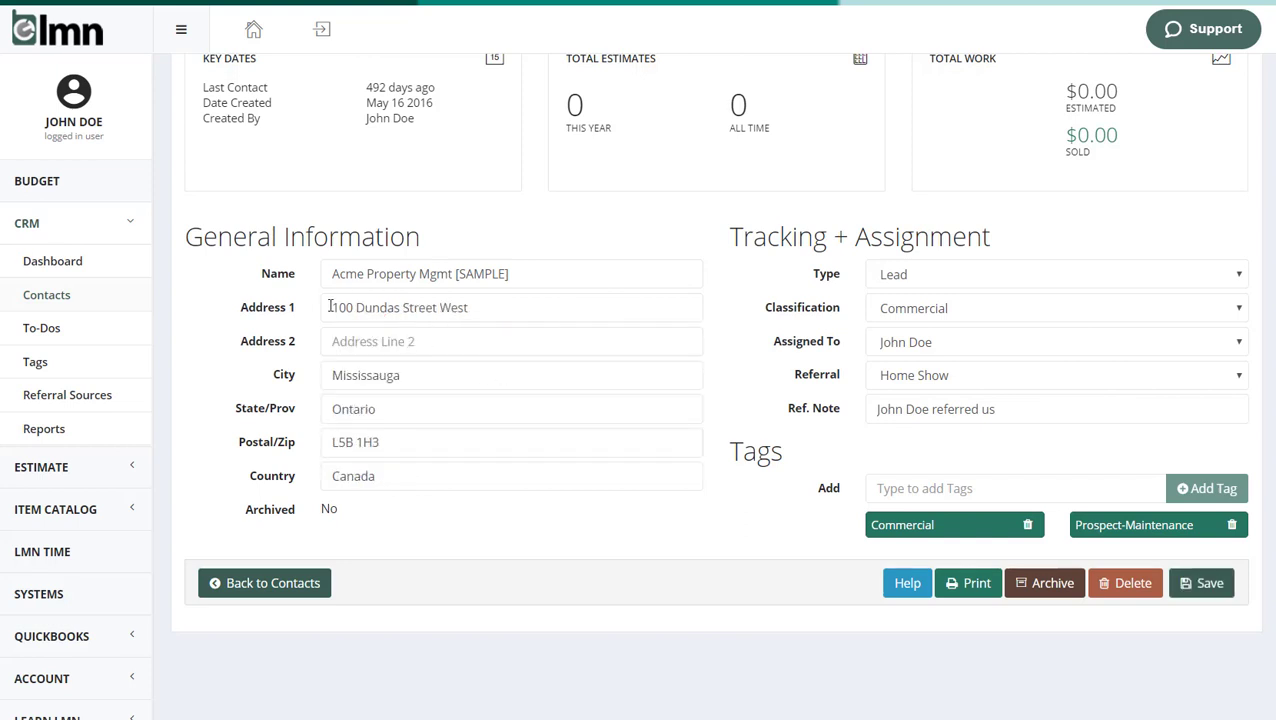
drag(331, 307, 428, 405)
click(335, 375)
- Review the Type, Classification and Assigned To options, leaving Lead, Commercial and the assignee unchanged
click(948, 284)
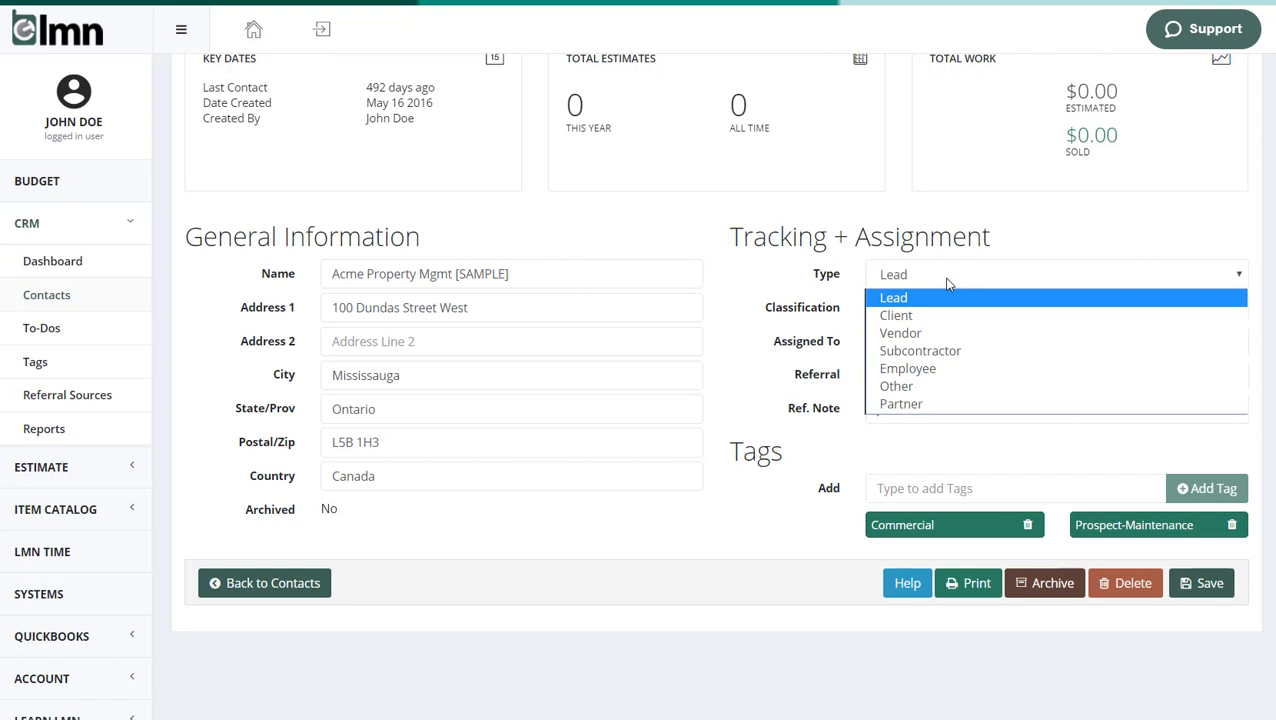
click(822, 316)
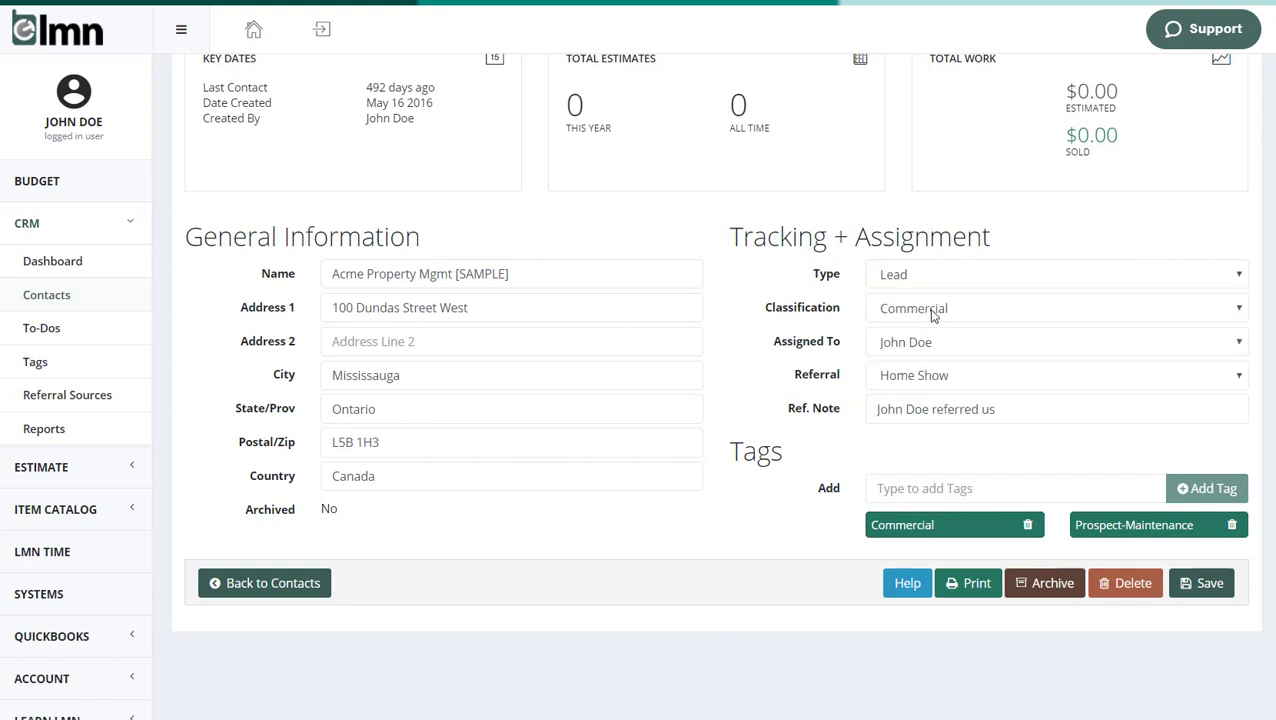
click(930, 312)
click(805, 318)
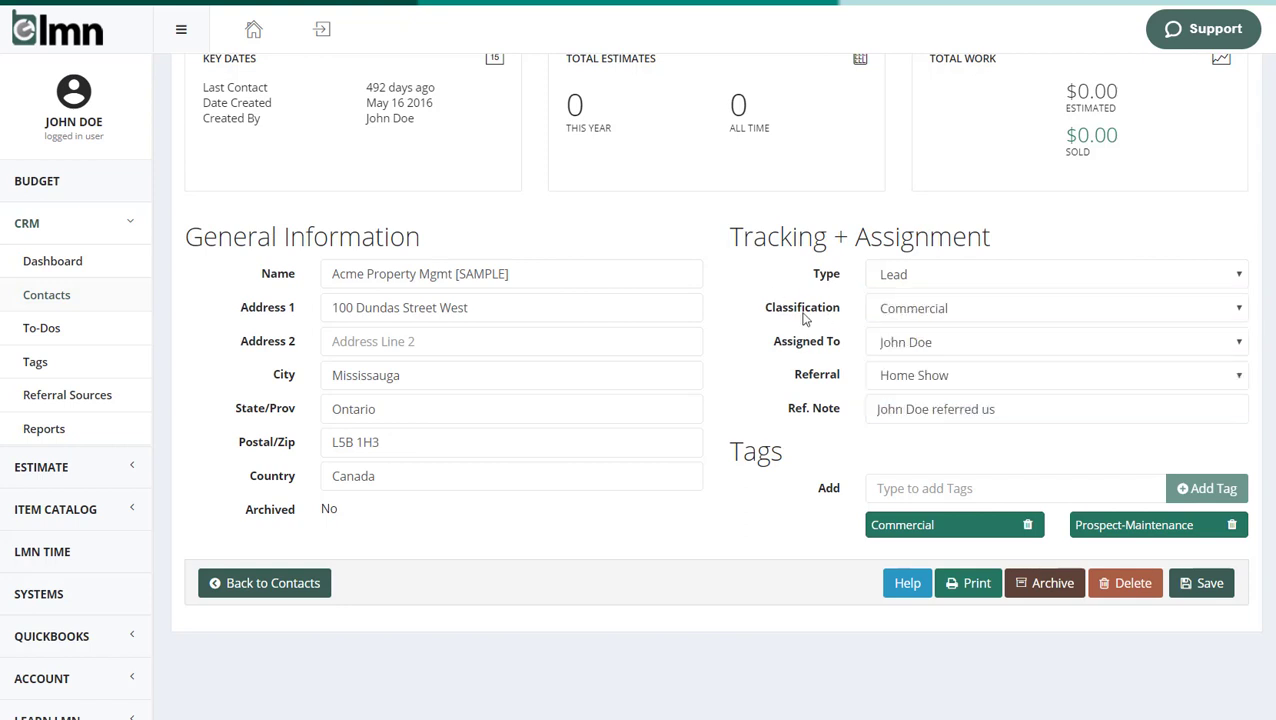
click(943, 346)
click(804, 348)
- Scroll through the record and place the cursor in the tag field without adding a tag
scroll(578, 384, up, 3)
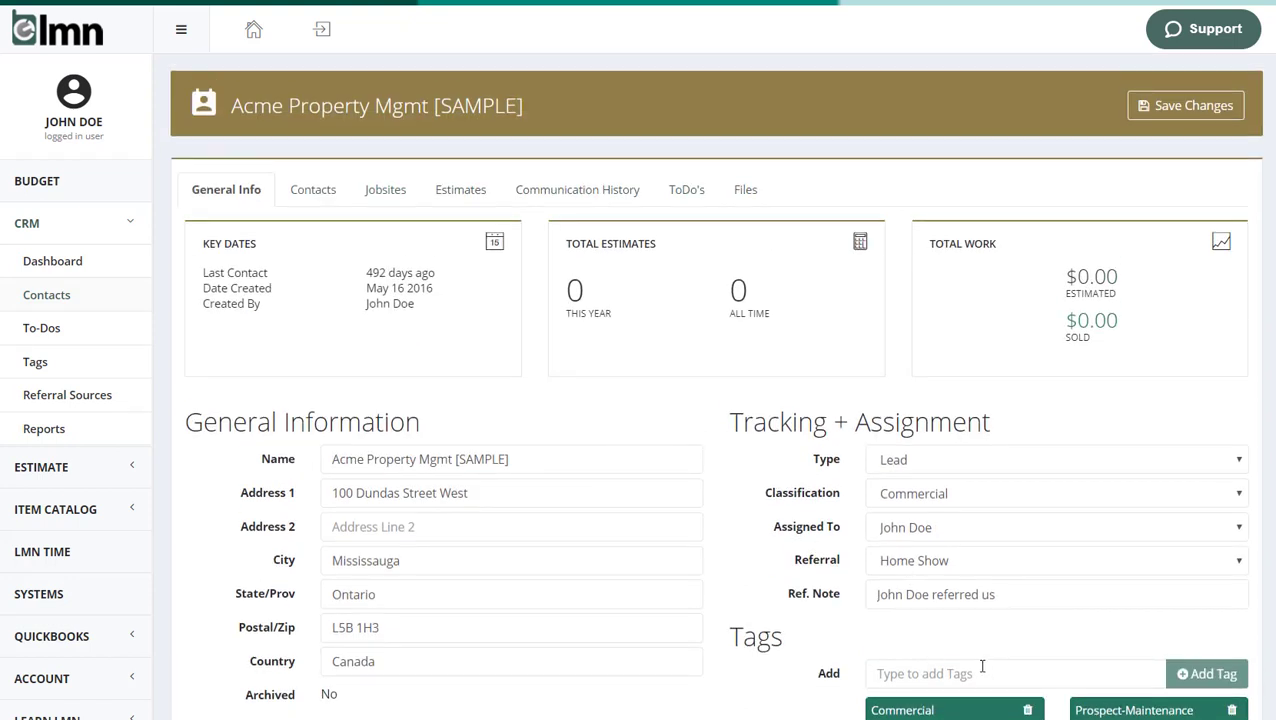
scroll(980, 662, down, 2)
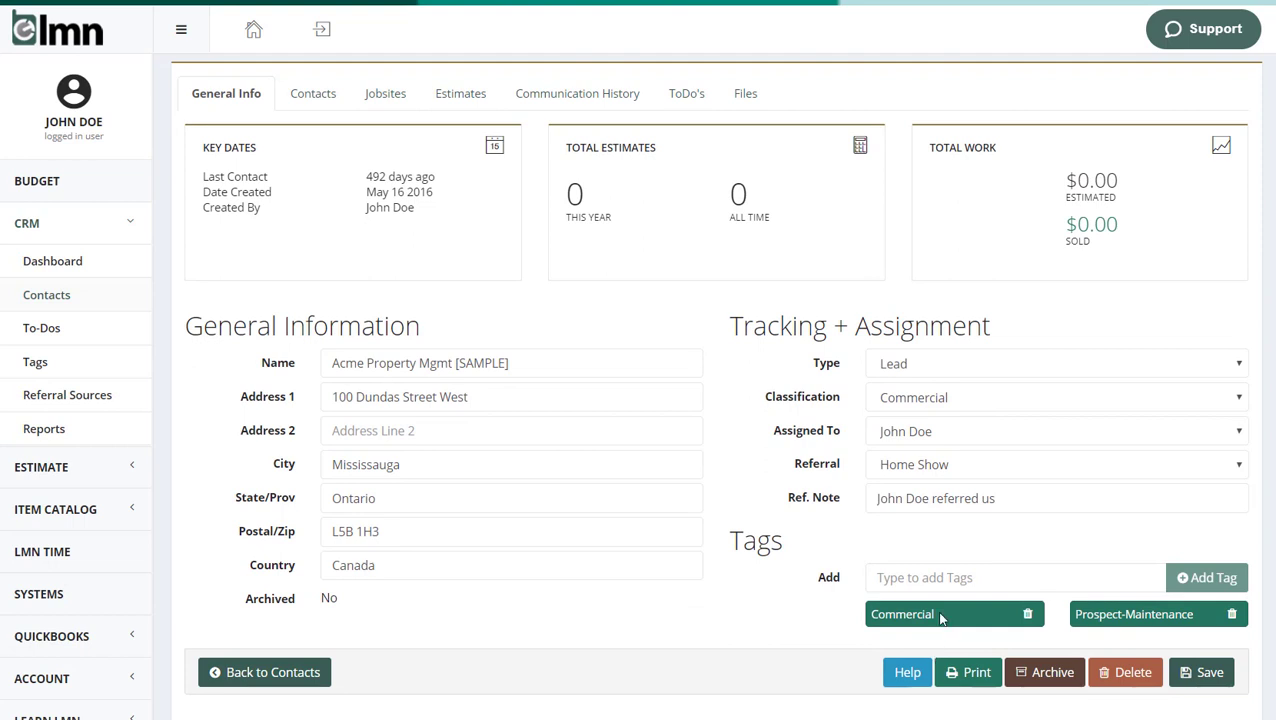
click(902, 574)
scroll(505, 378, up, 1)
- Expand the accounts payable, VP Facilities and primary owner details on Contacts, then view Jobsites
click(306, 188)
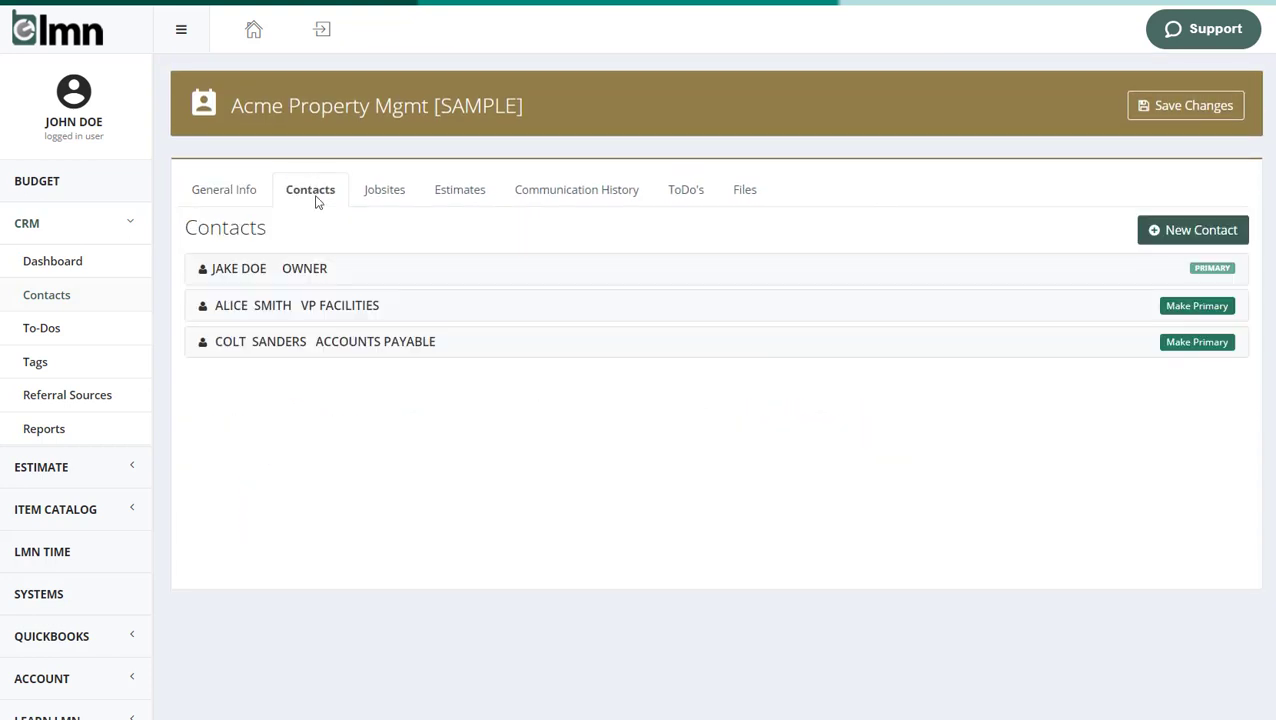
click(299, 345)
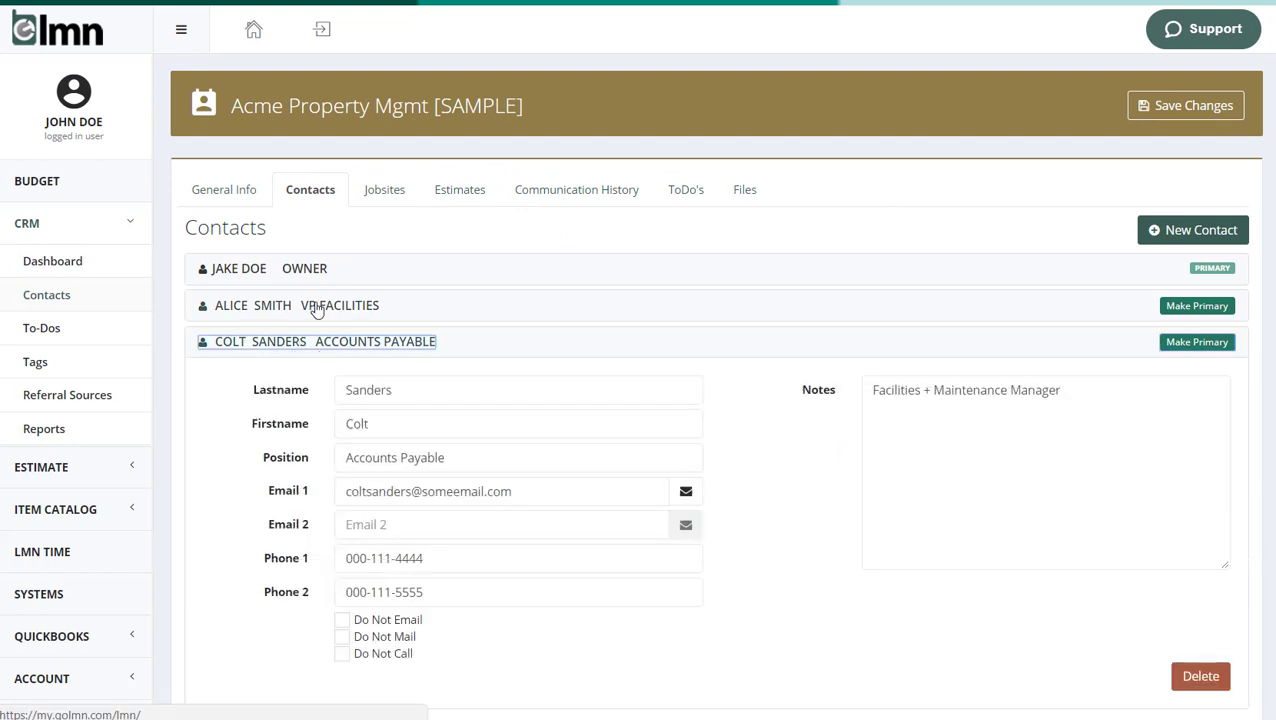
click(316, 308)
click(318, 274)
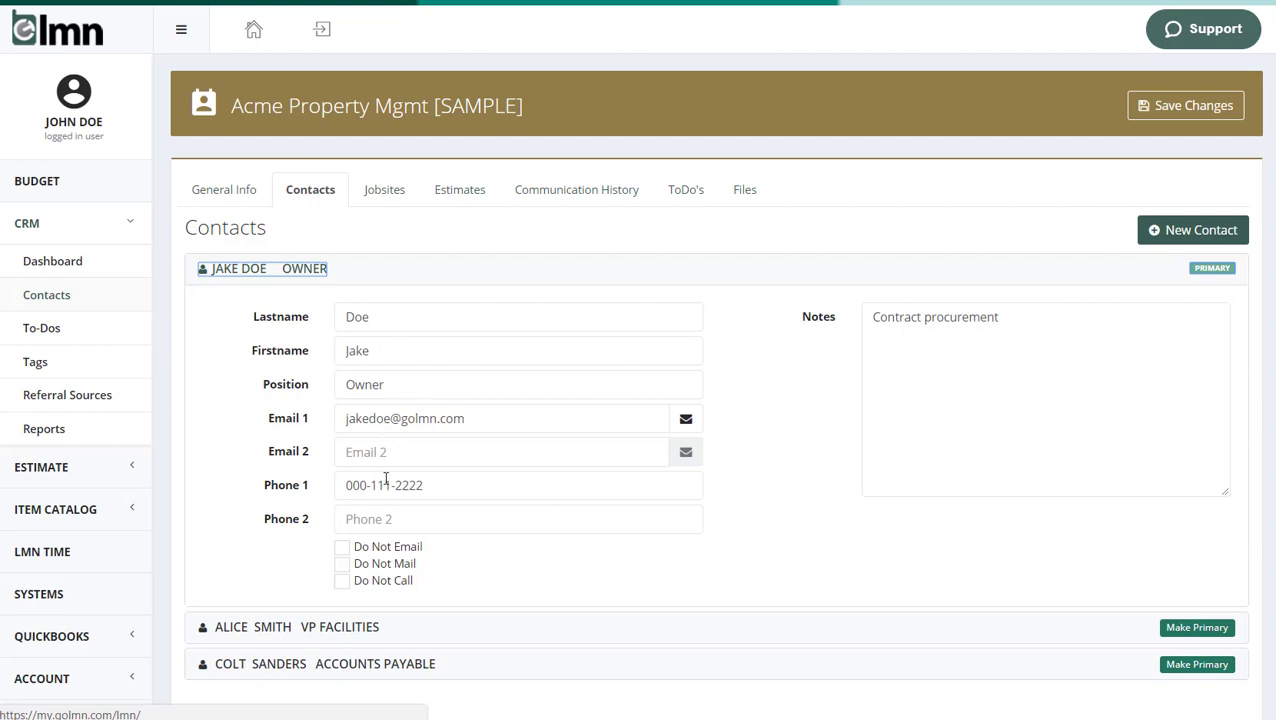
click(399, 189)
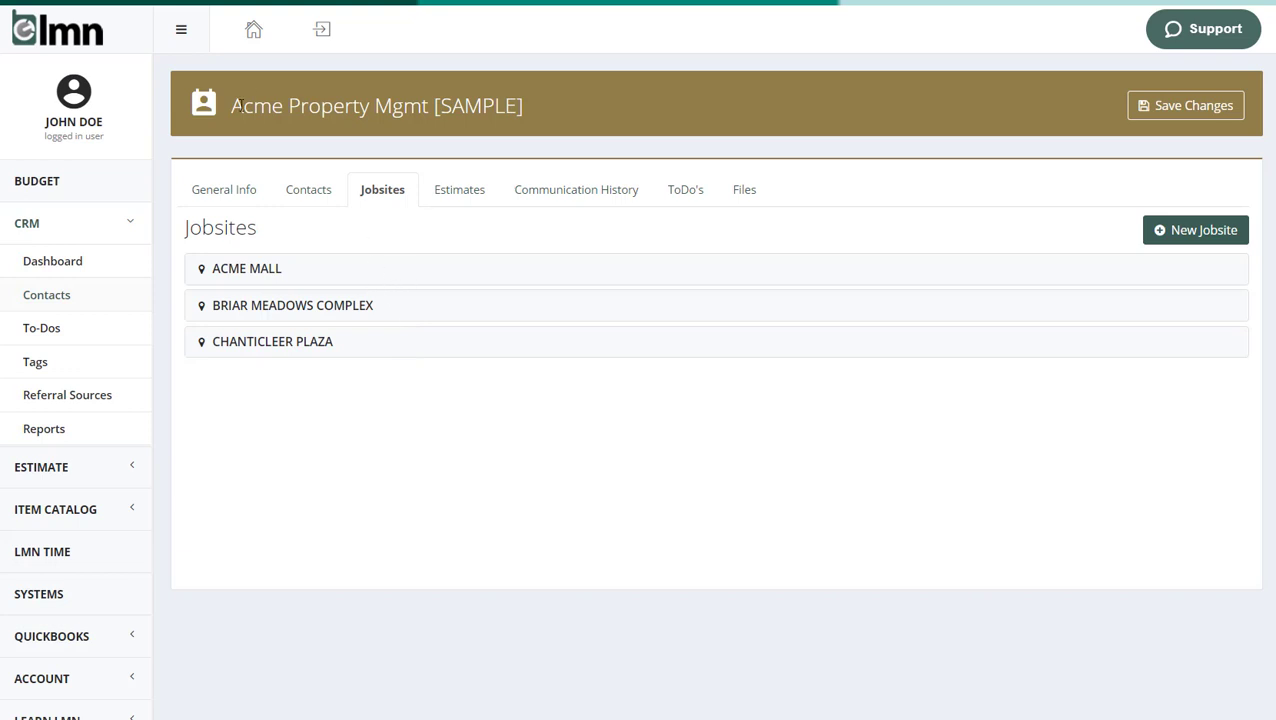
- Expand the Chanticleer Plaza, Briar Meadows Complex (with its files) and Acme Mall jobsites, then view Estimates
click(322, 339)
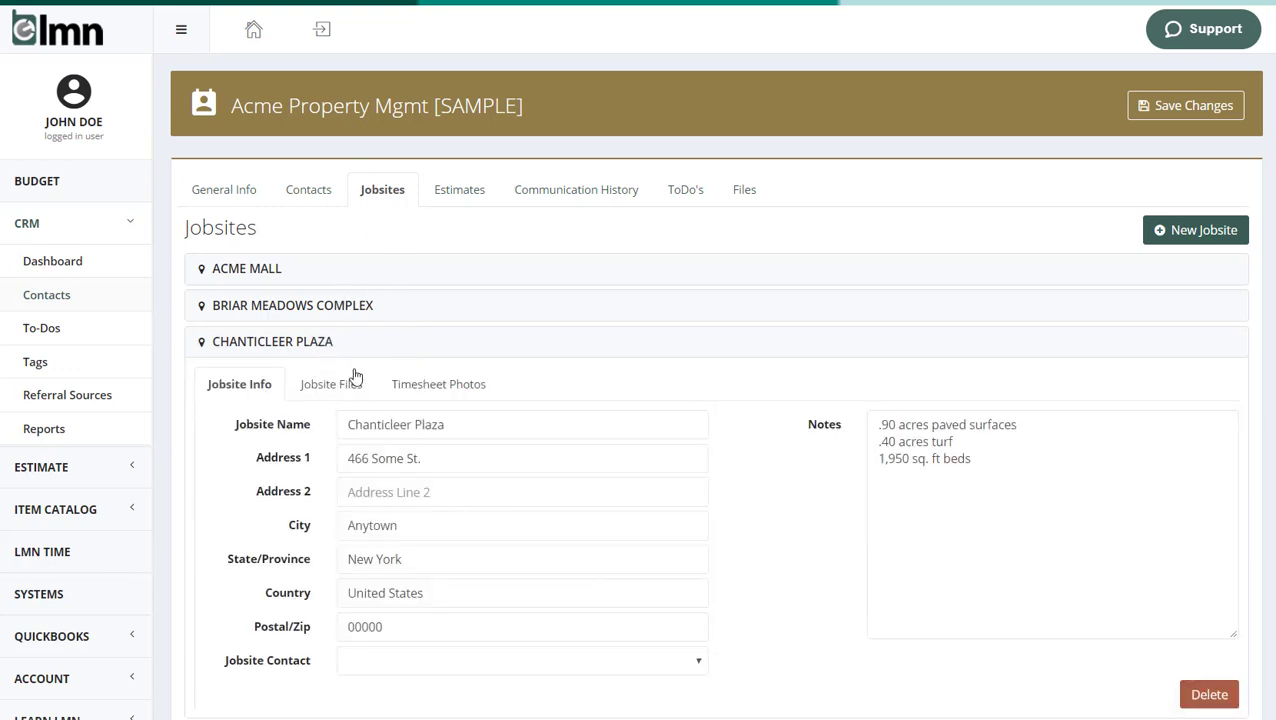
click(351, 310)
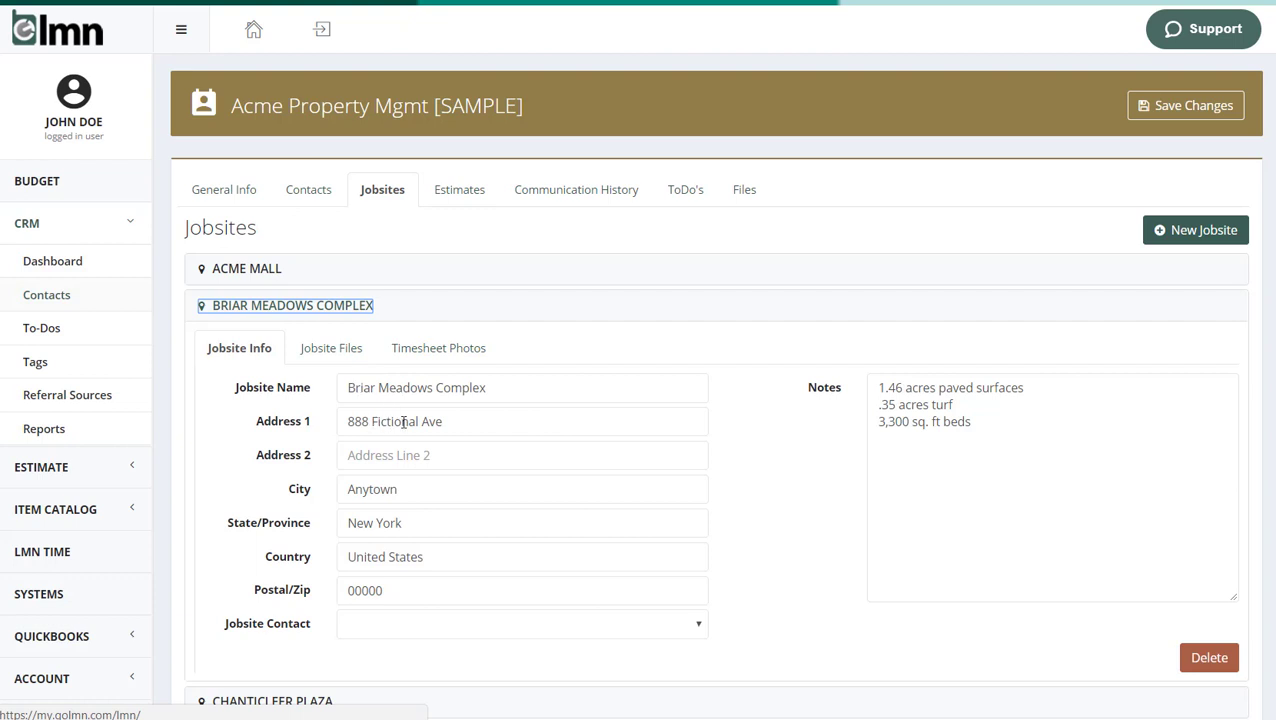
click(336, 356)
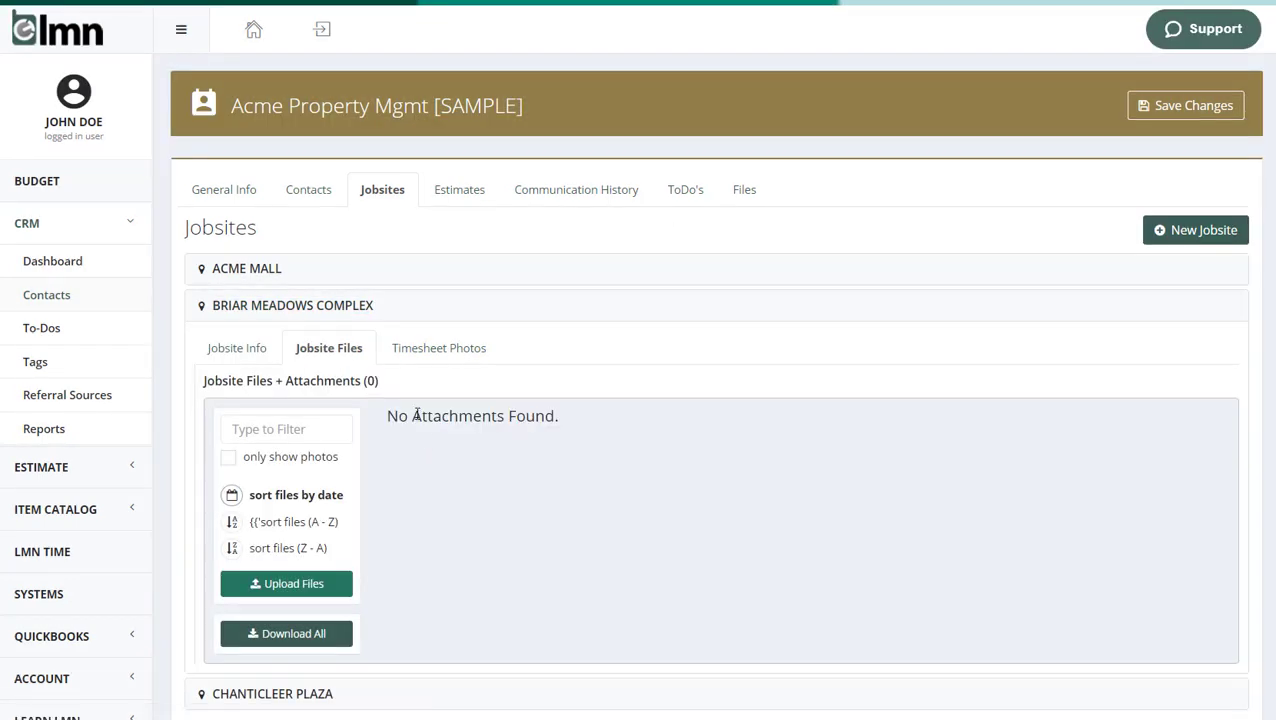
click(296, 269)
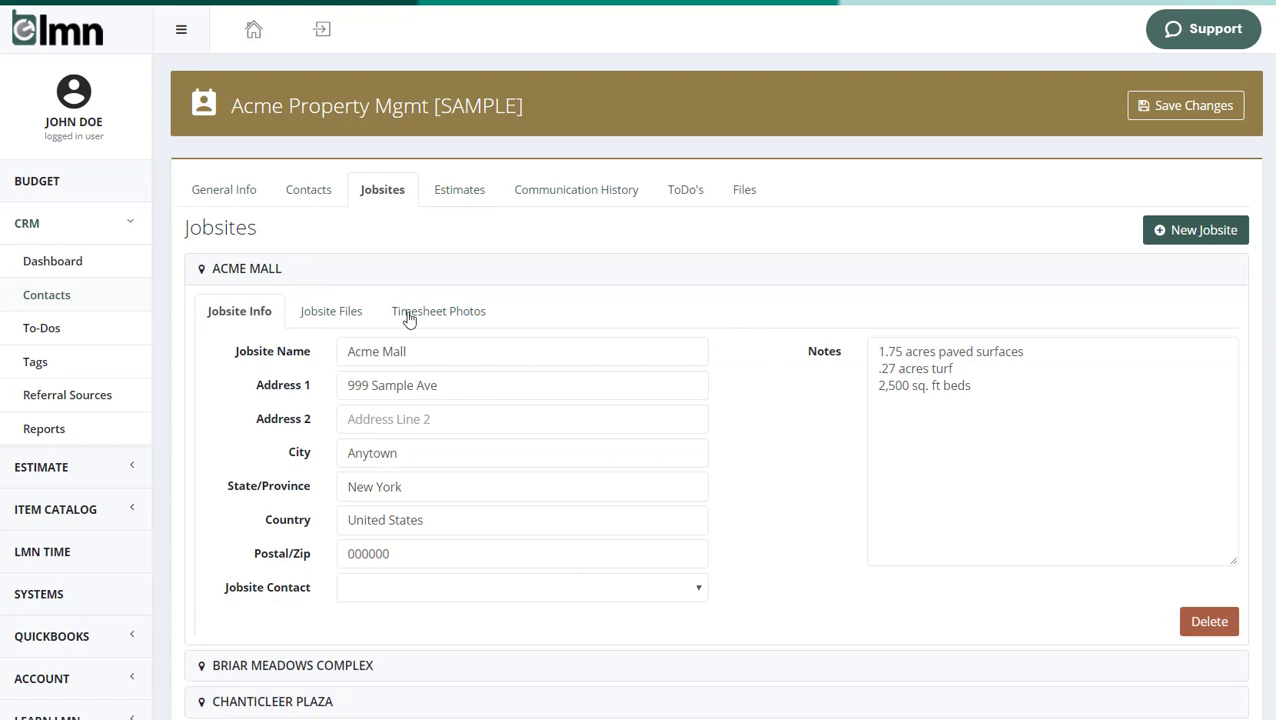
click(461, 193)
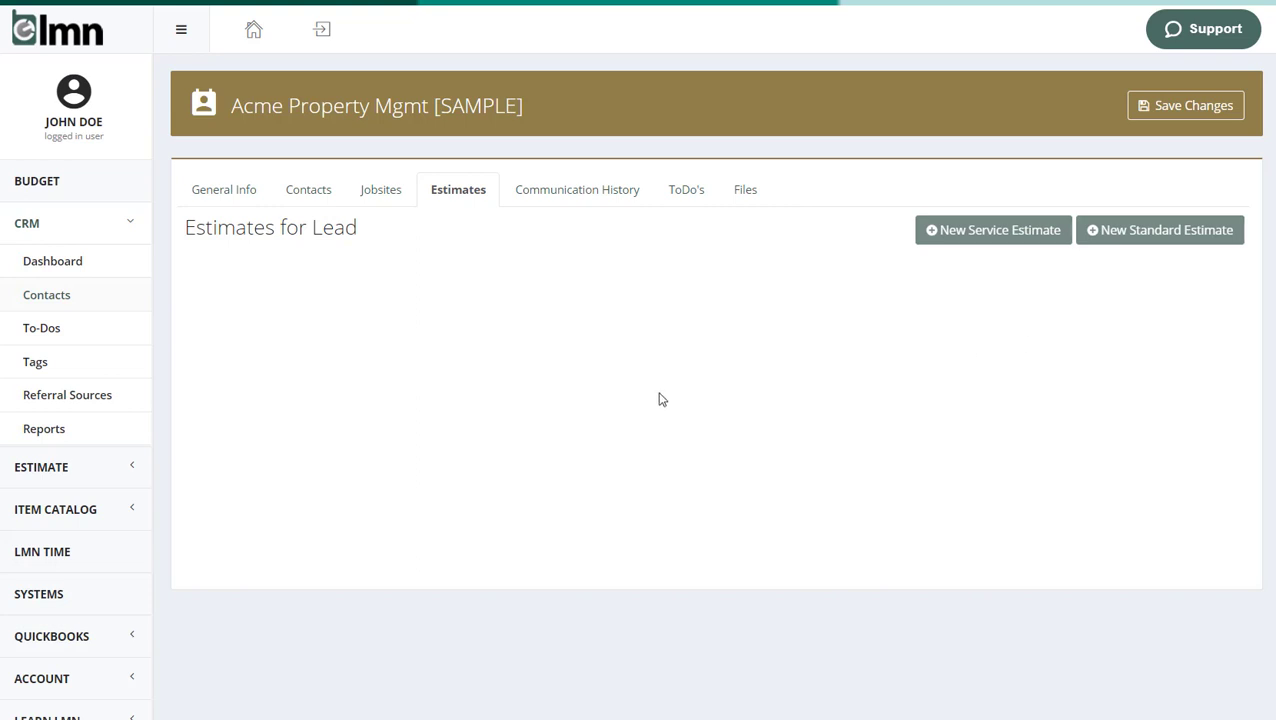
- Open Communication History, expand the 11:20 AM phone call note and highlight the BCC capture address
click(594, 199)
click(556, 314)
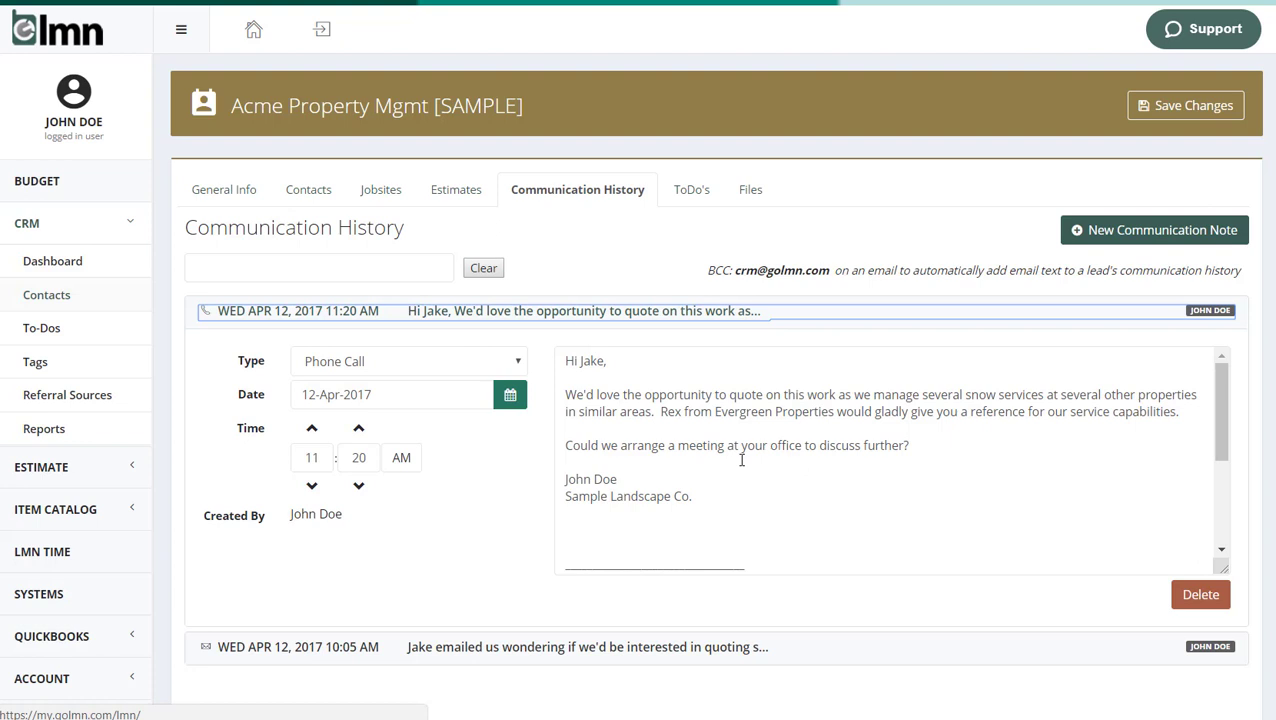
drag(736, 270, 1238, 272)
click(748, 266)
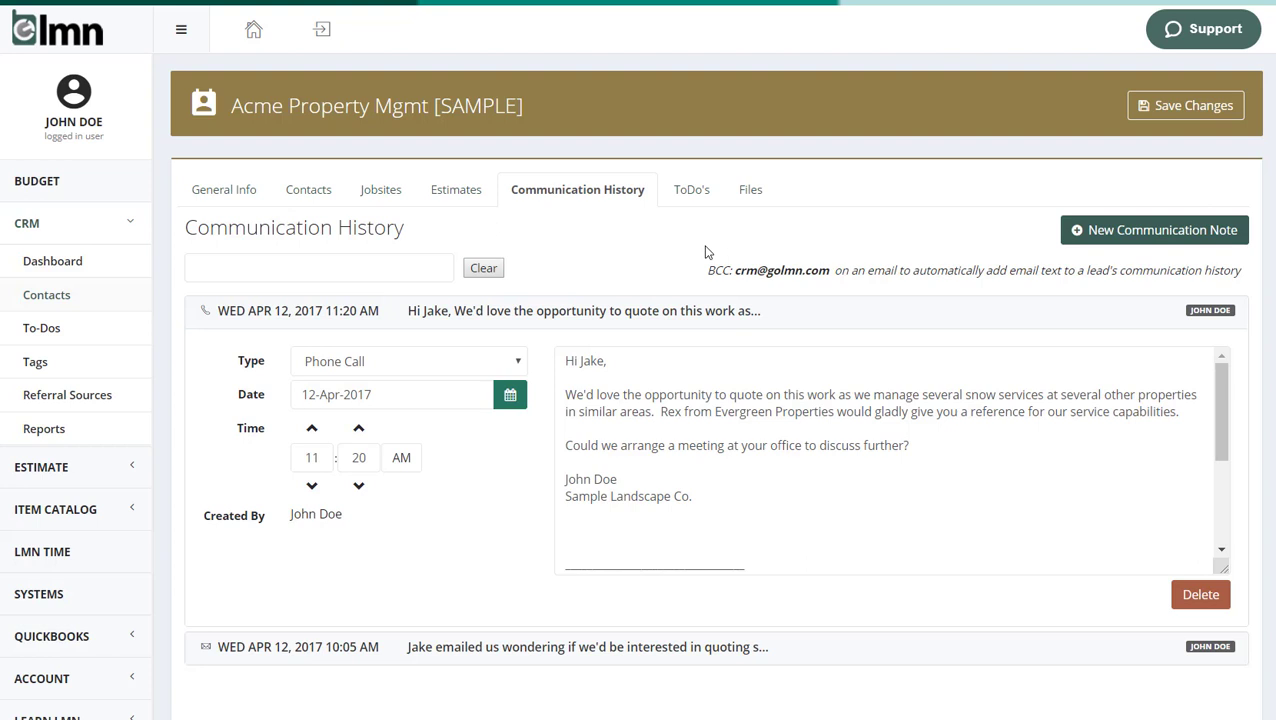
- Open the lead's to-do list and expand the MON MAY 22 meeting to-do
click(693, 189)
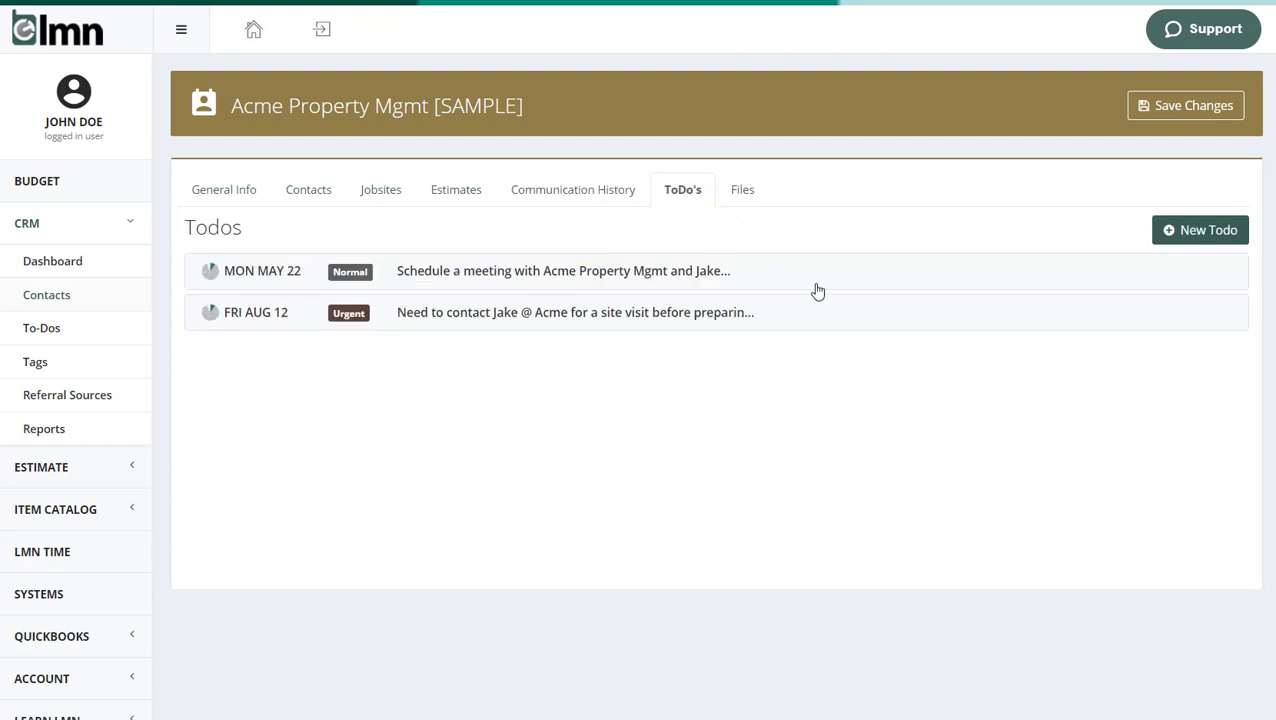
click(652, 318)
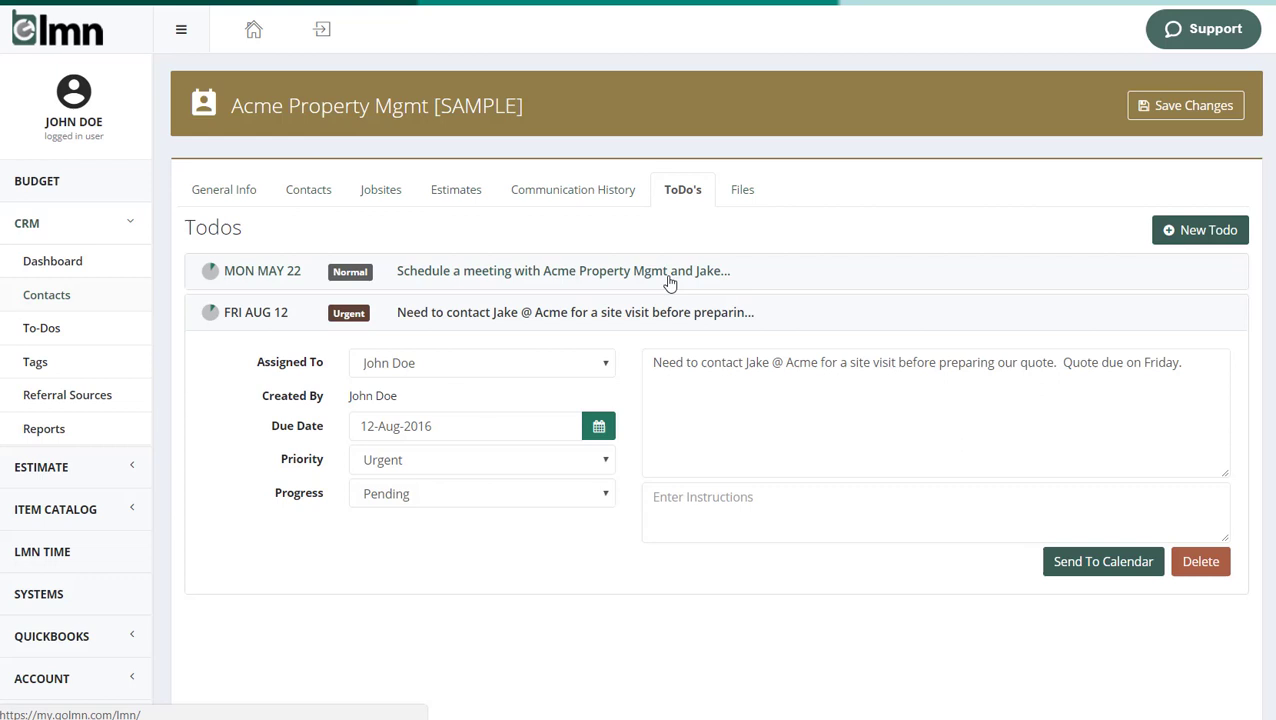
click(671, 281)
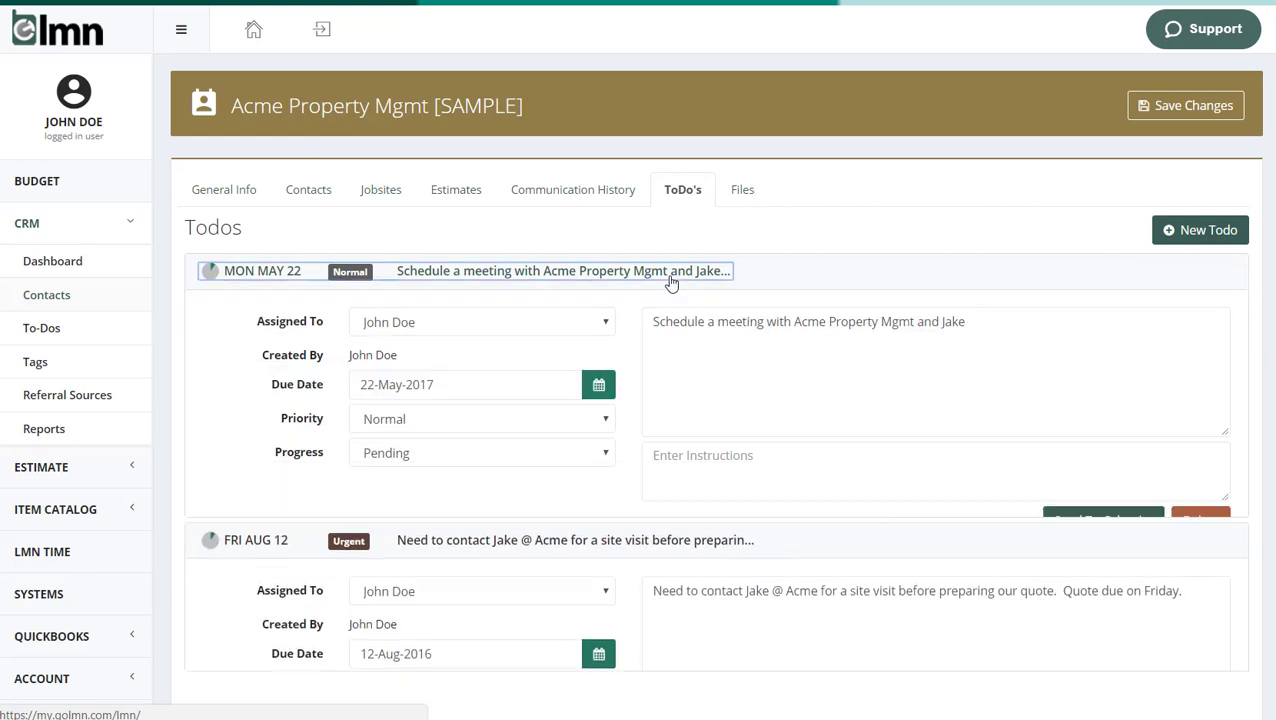
- Inspect the to-do's Assigned To and Progress options, leaving the assignee and Pending unchanged
click(407, 330)
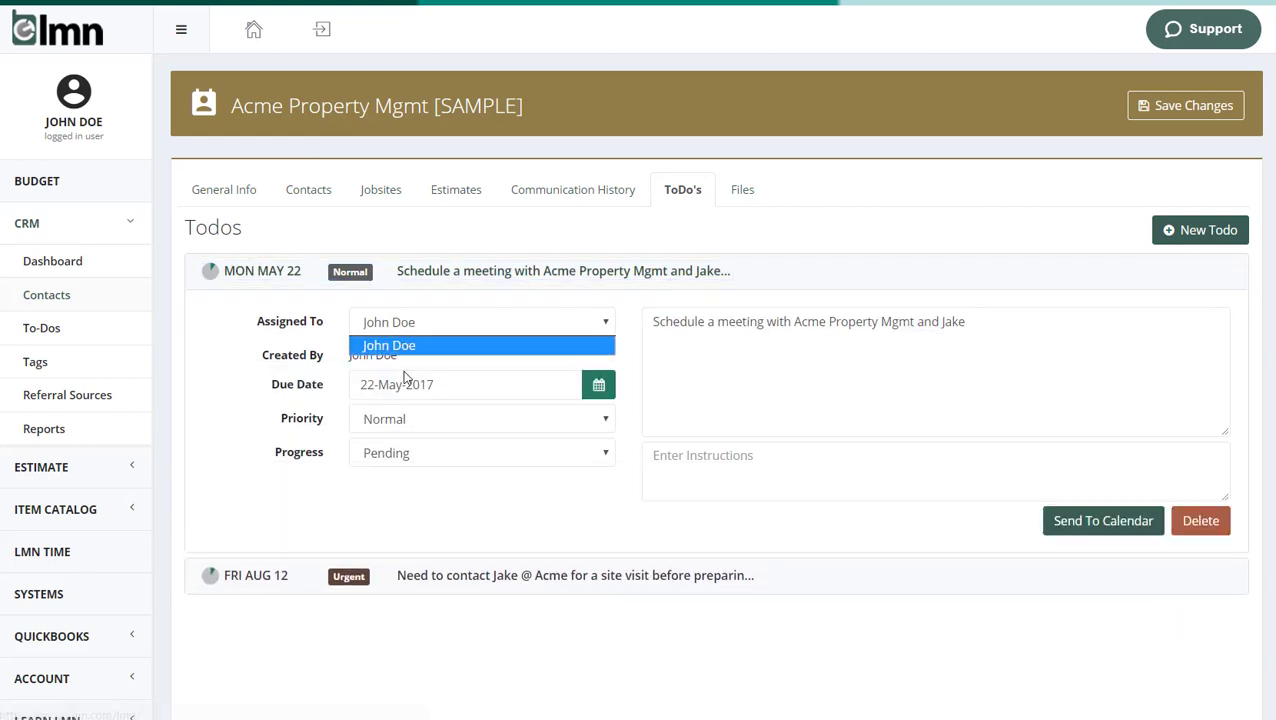
click(415, 376)
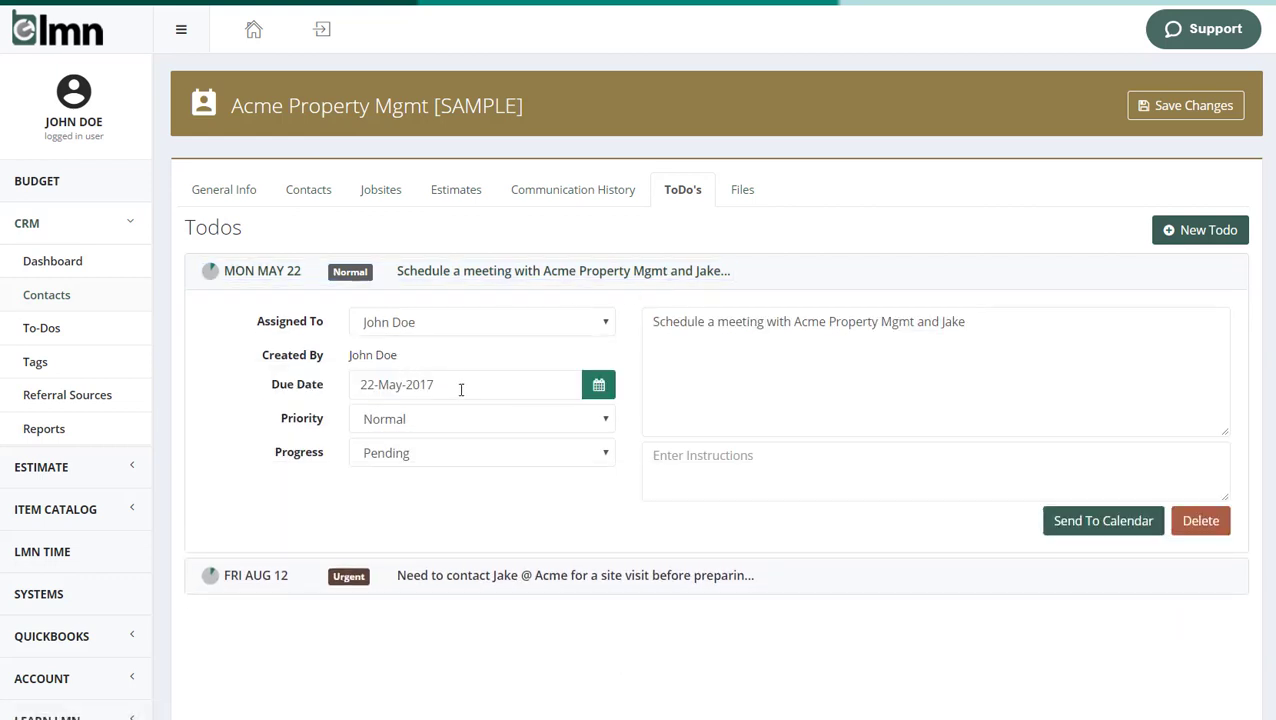
click(450, 327)
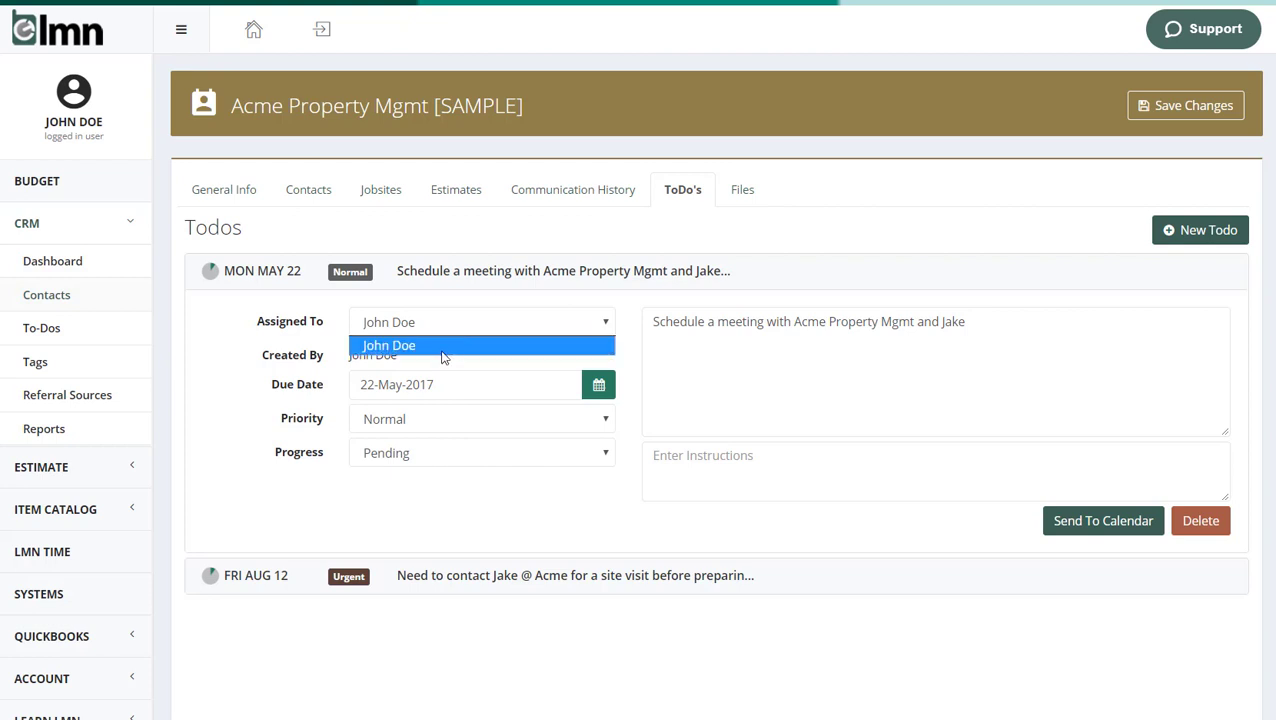
click(455, 530)
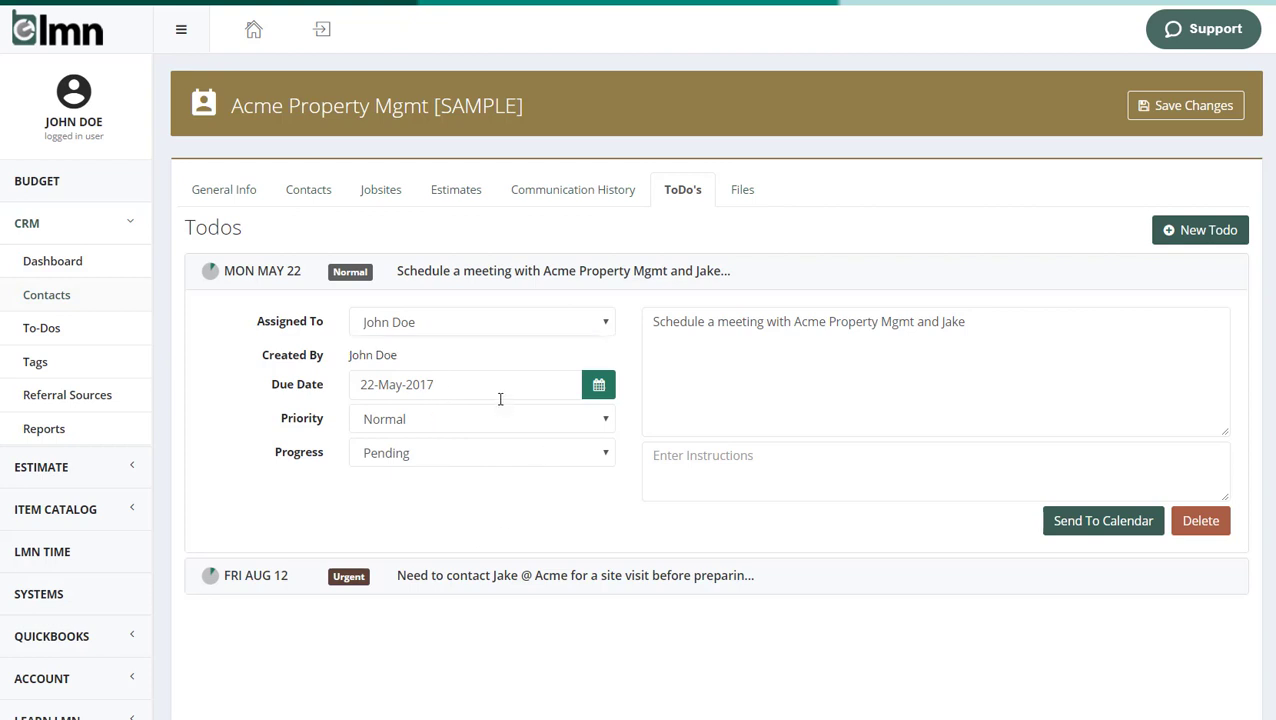
click(466, 456)
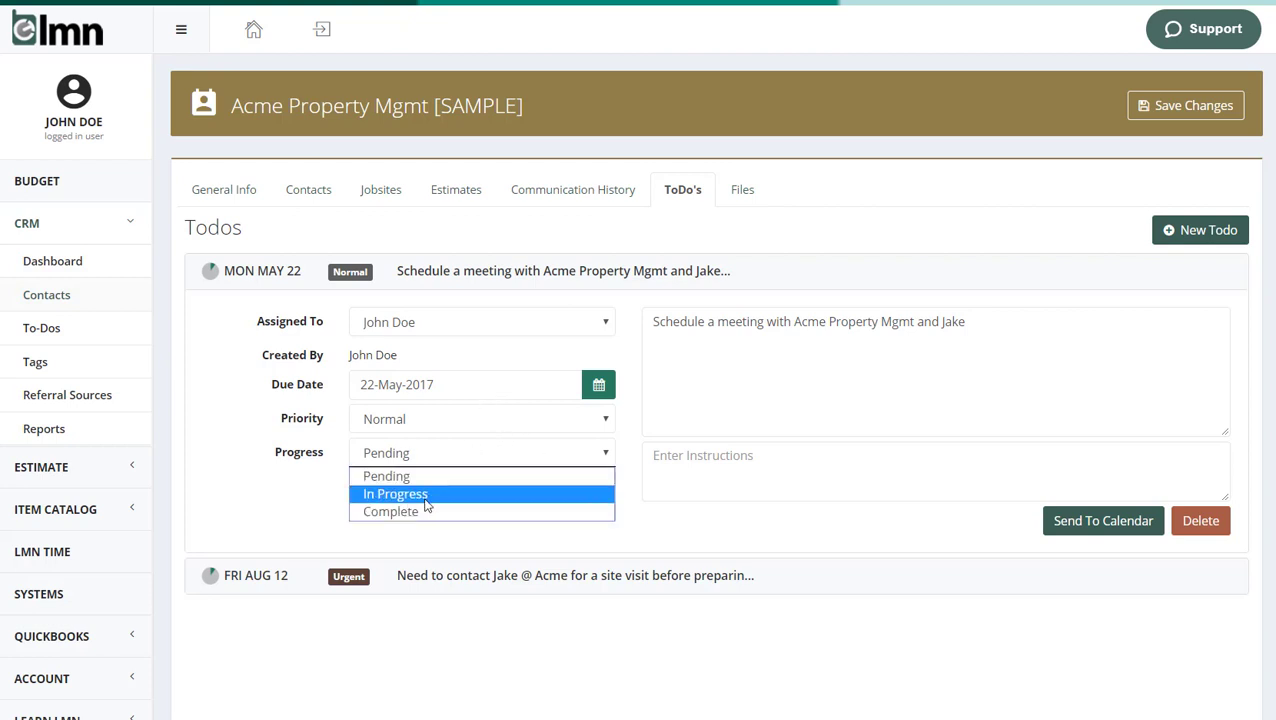
click(786, 532)
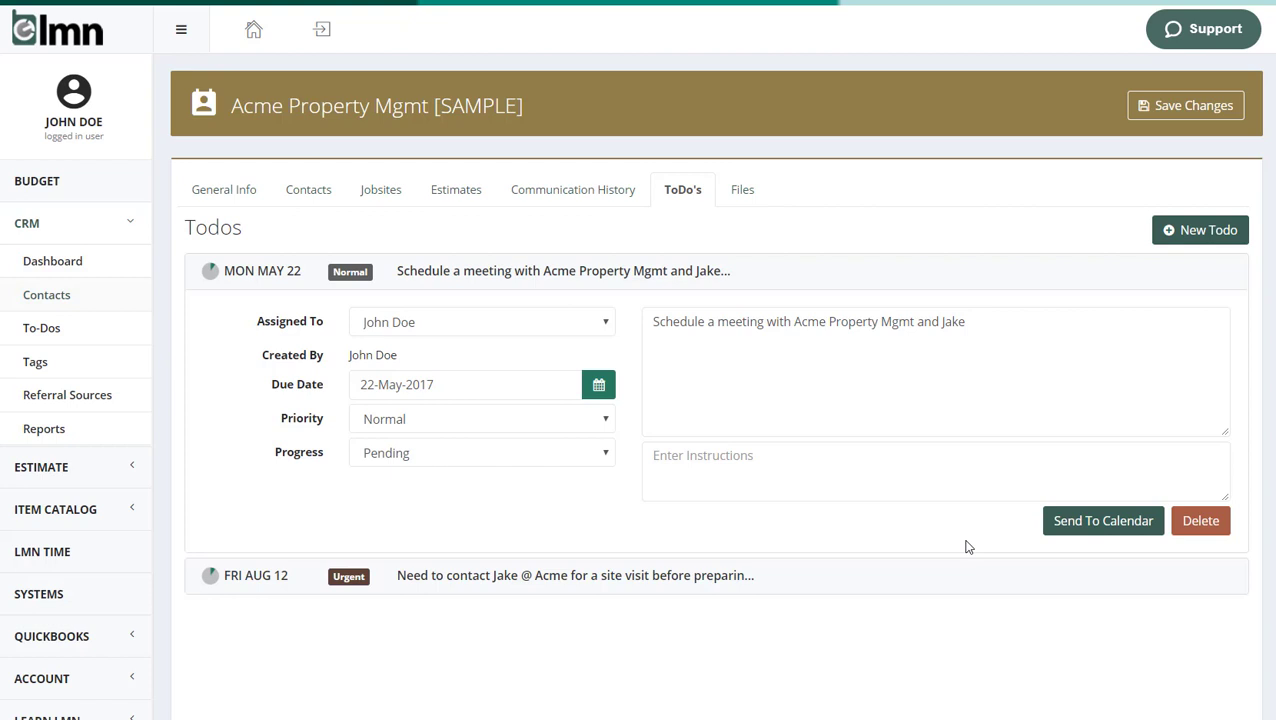
click(457, 330)
click(528, 512)
- View the lead's two attached files, then discard unsaved changes and return to the Contacts list
click(742, 198)
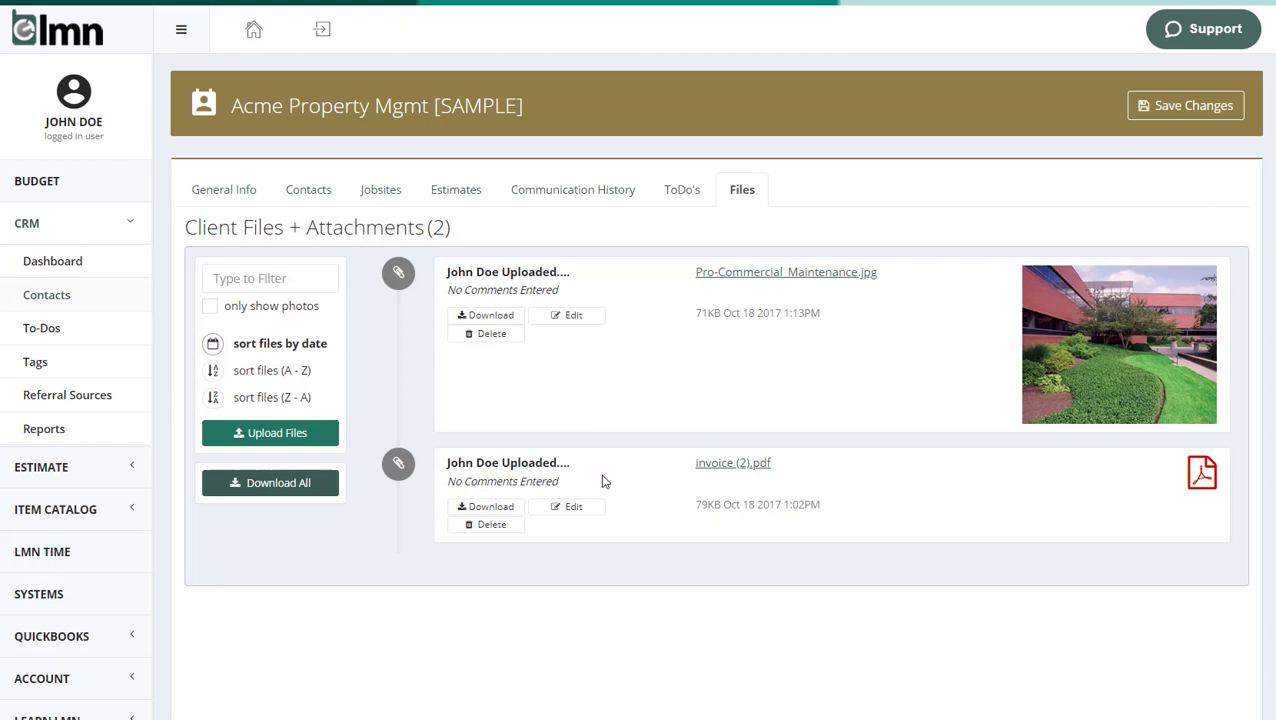
click(46, 295)
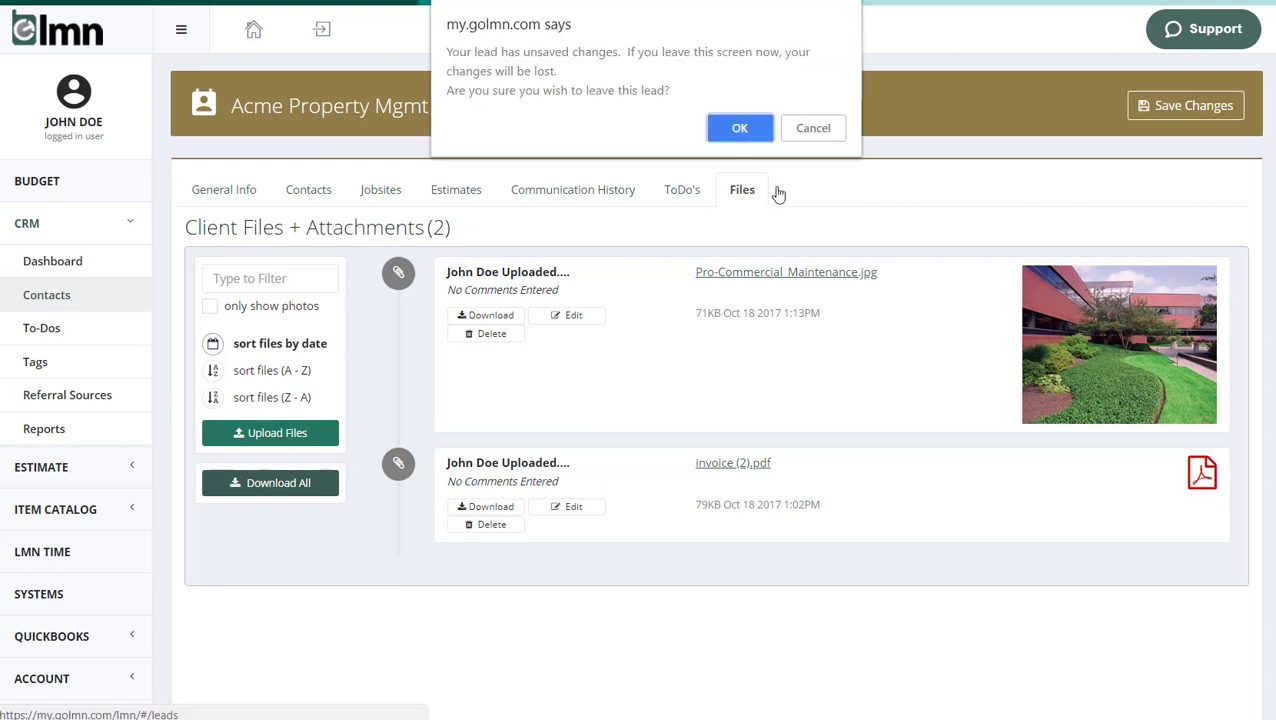
click(742, 126)
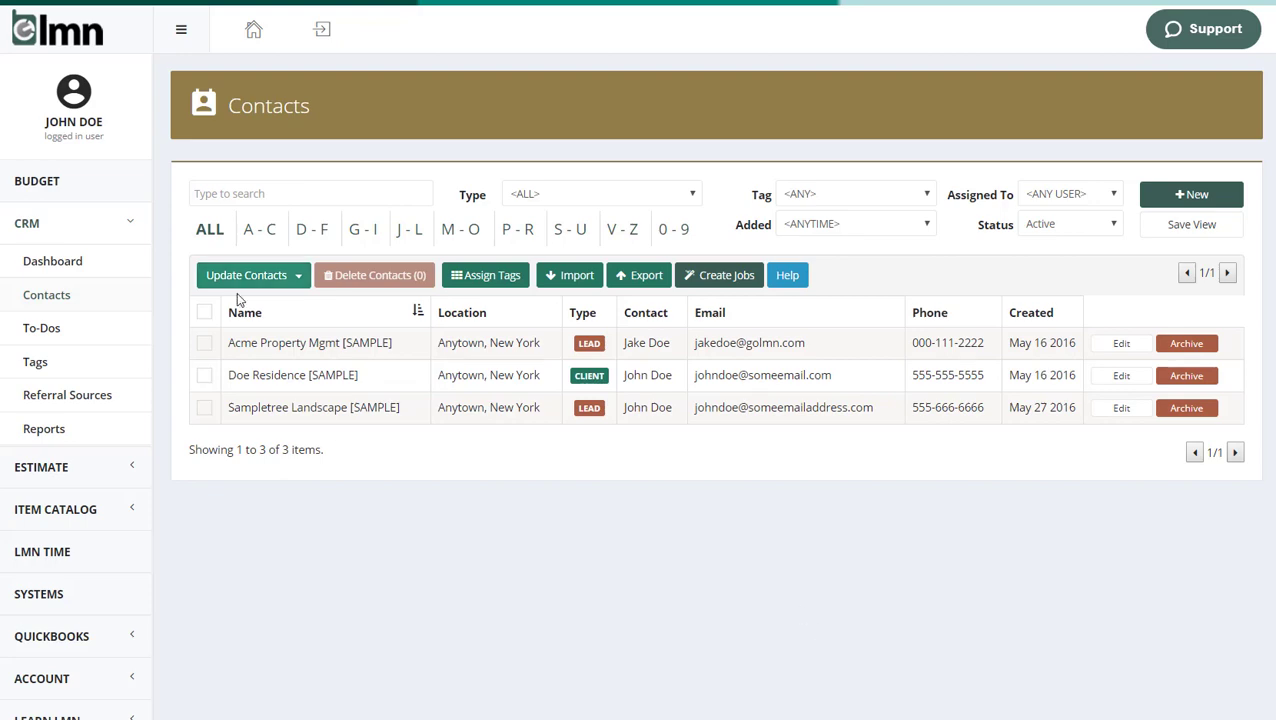
- Visit the CRM To-Dos and Referral Sources pages, finishing on the Reports page
click(47, 327)
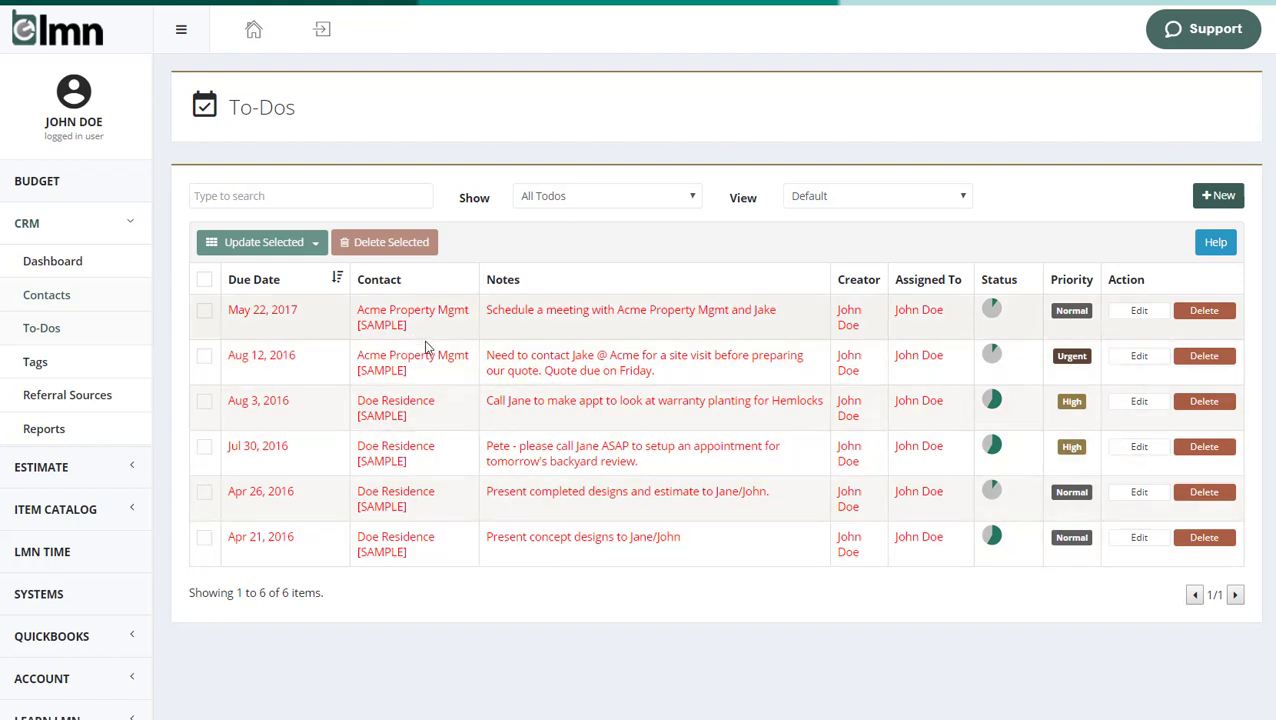
click(82, 394)
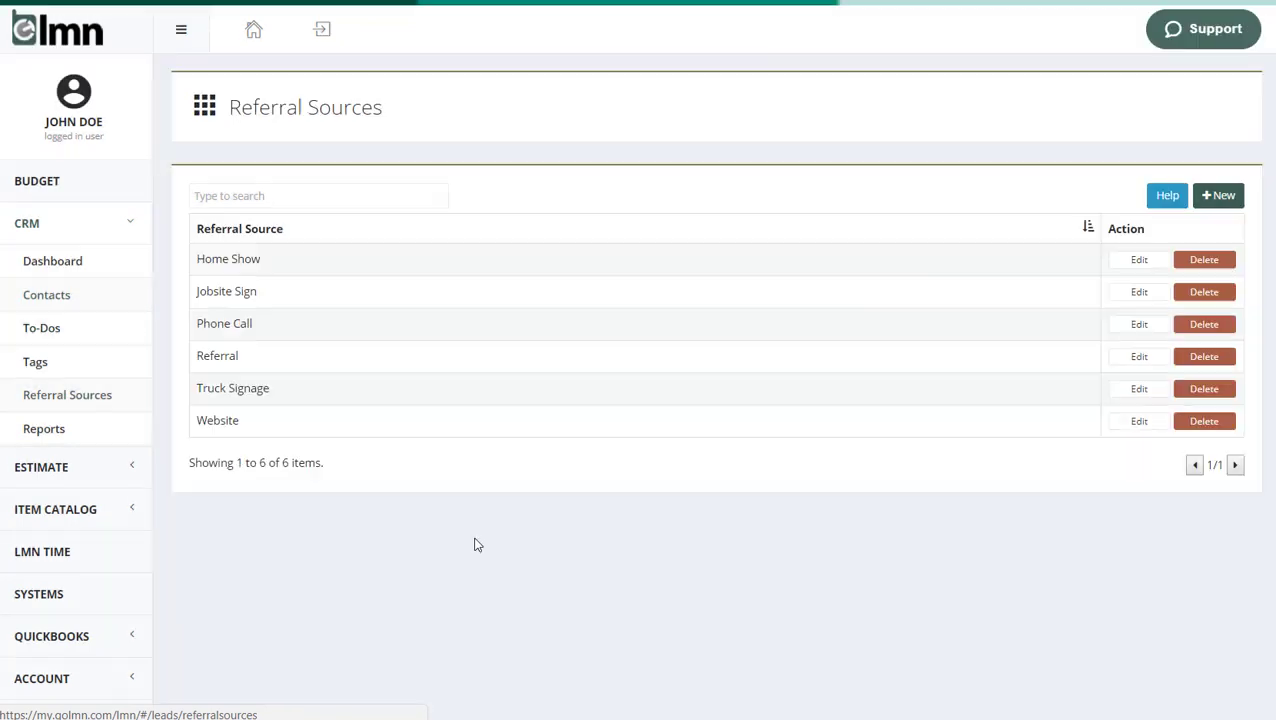
click(44, 430)
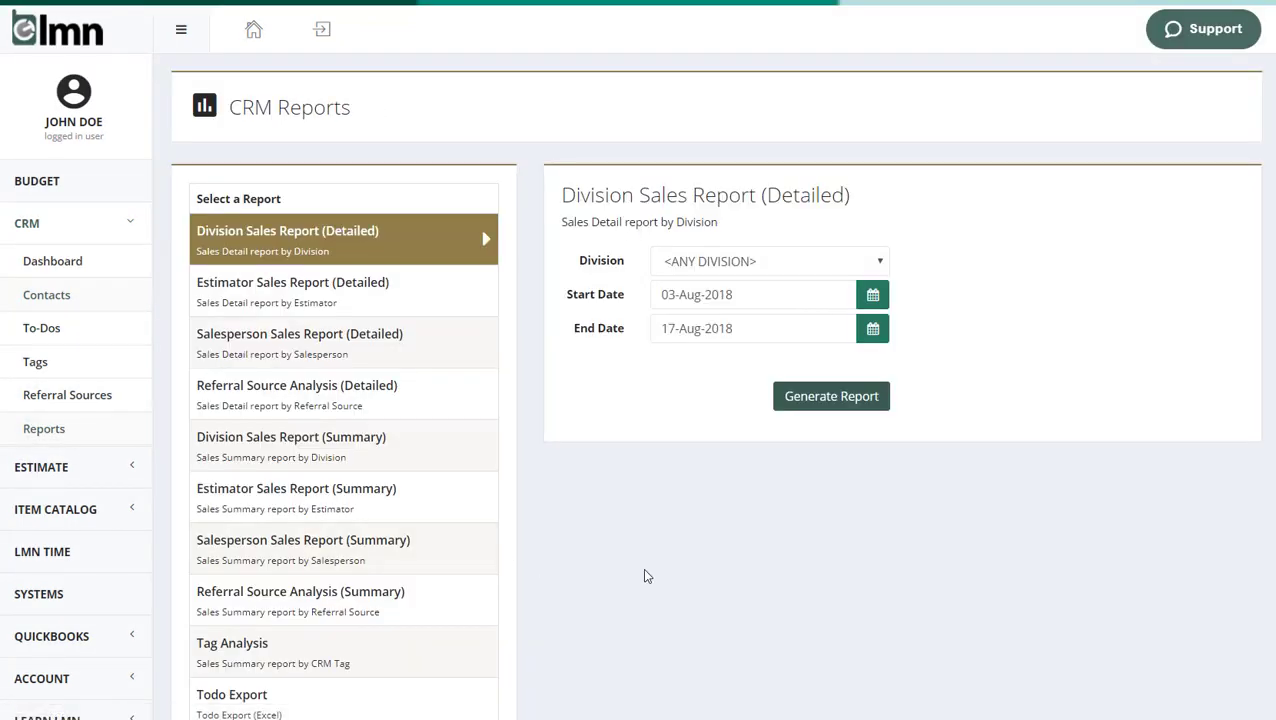